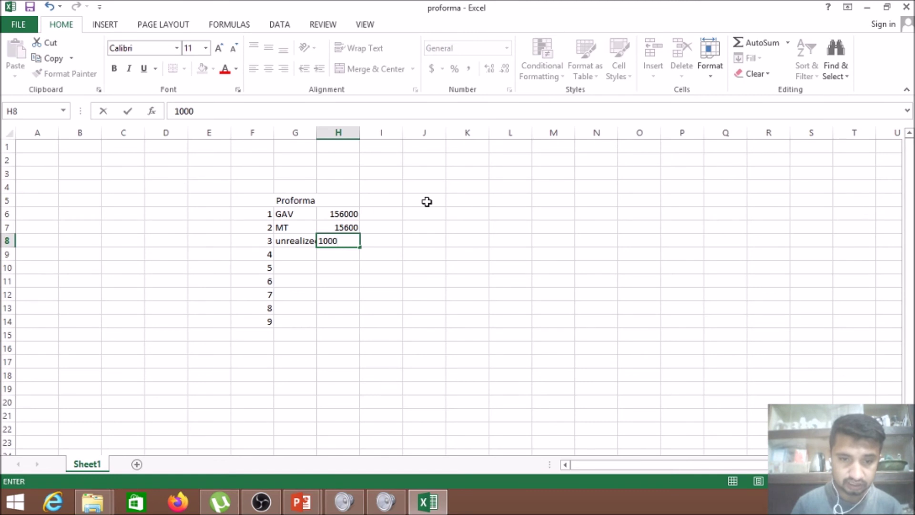
- Confirm 1000 as the unrealized rent amount in H8
{"action": "key", "text": "ctrl+Return"}
{"action": "key", "text": "Down"}
{"action": "key", "text": "Left"}
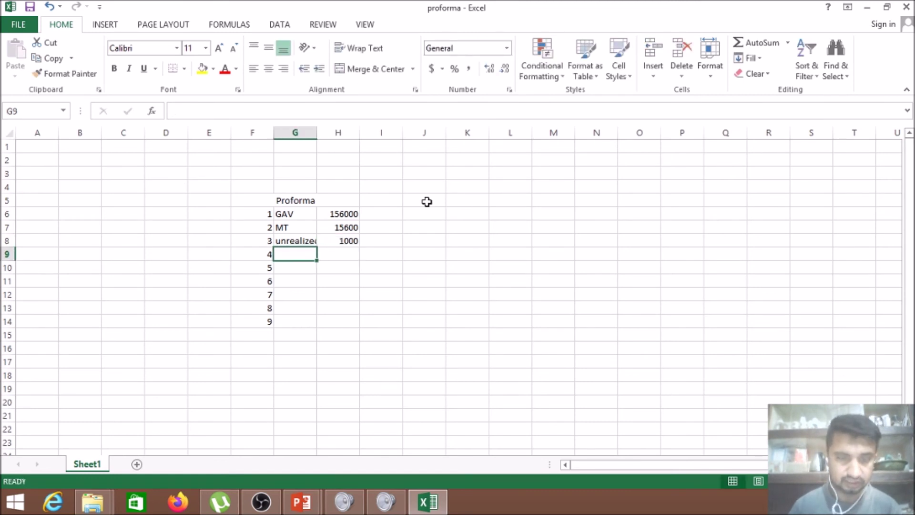
- Label cell G9 as "Annual Value" for item 4 of the proforma
{"action": "key", "text": "alt+Tab"}
{"action": "key", "text": "alt+Tab"}
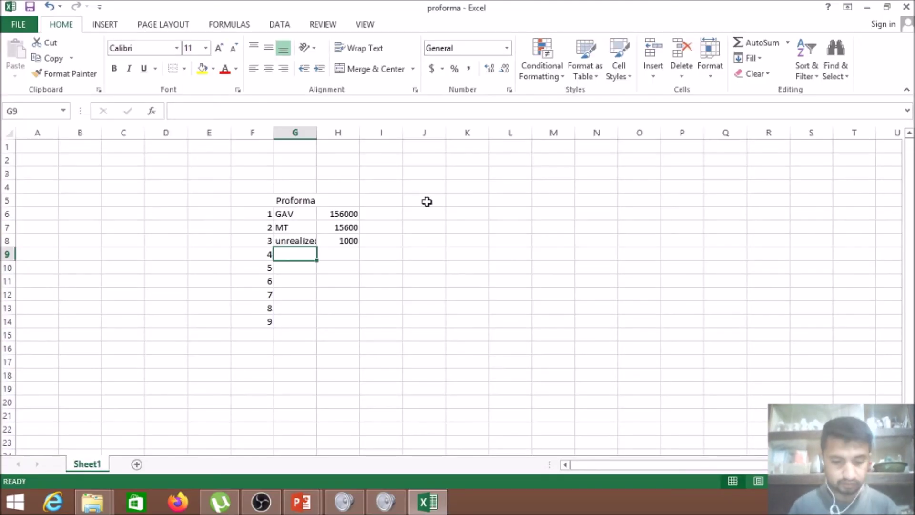
{"action": "type", "text": "Ann"}
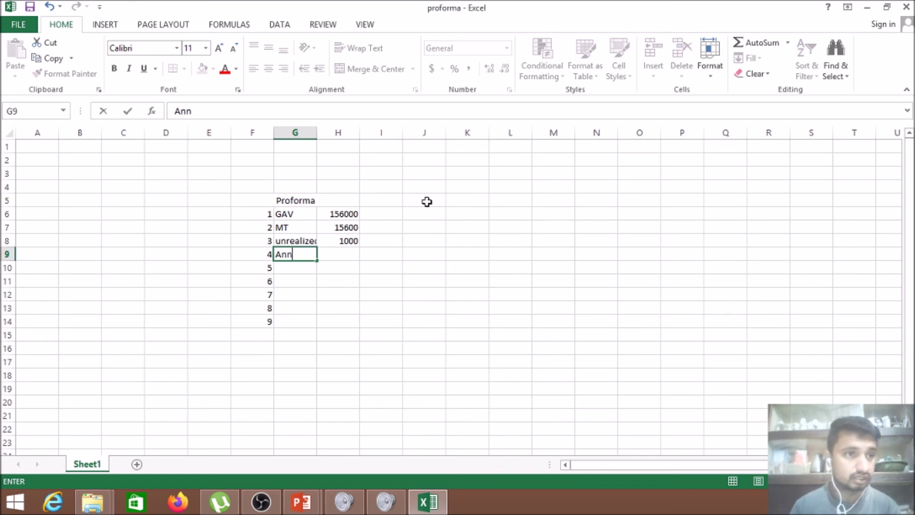
{"action": "type", "text": "ual Vaule"}
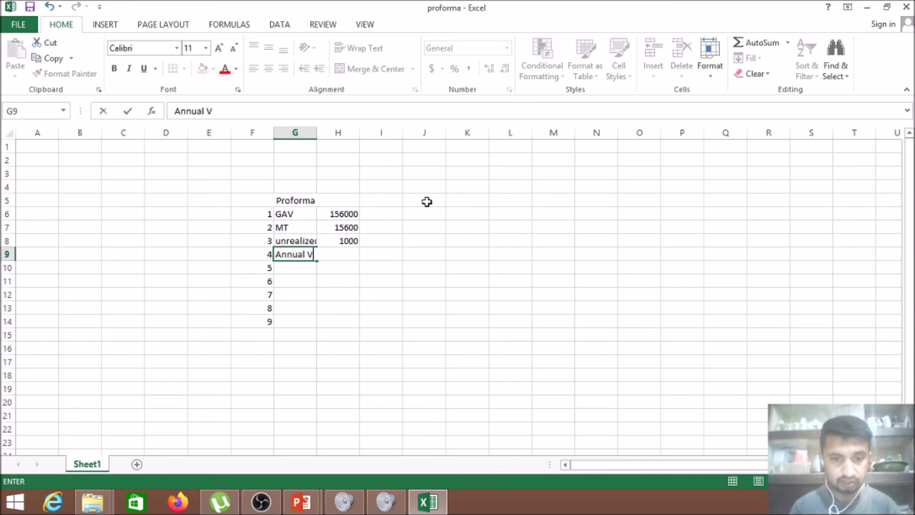
{"action": "key", "text": "BackSpace"}
{"action": "key", "text": "BackSpace"}
{"action": "key", "text": "BackSpace"}
{"action": "type", "text": "lue"}
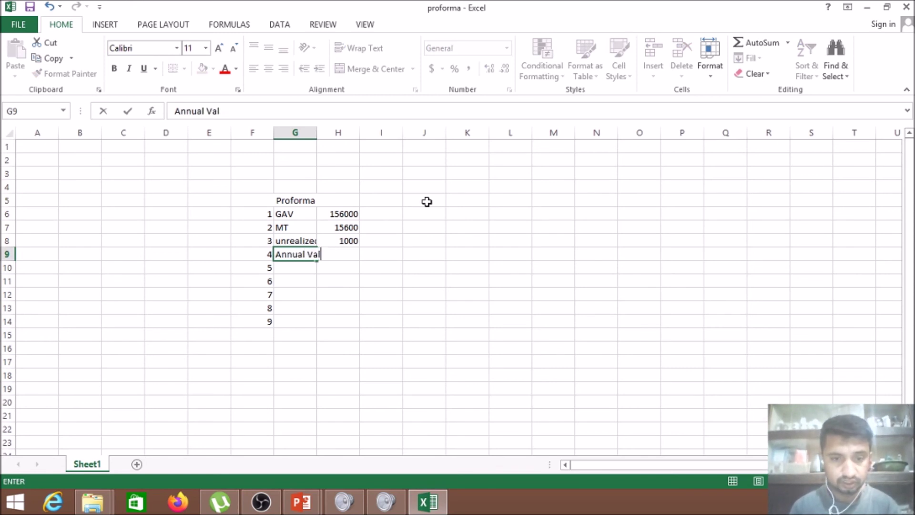
{"action": "key", "text": "ctrl+Return"}
- Calculate the annual value in H9 by subtracting unrealized rent and municipal tax from GAV with the formula =H6-H8-H7
{"action": "key", "text": "Right"}
{"action": "type", "text": "="}
{"action": "key", "text": "Up"}
{"action": "key", "text": "Up"}
{"action": "key", "text": "Up"}
{"action": "type", "text": "-"}
{"action": "key", "text": "Up"}
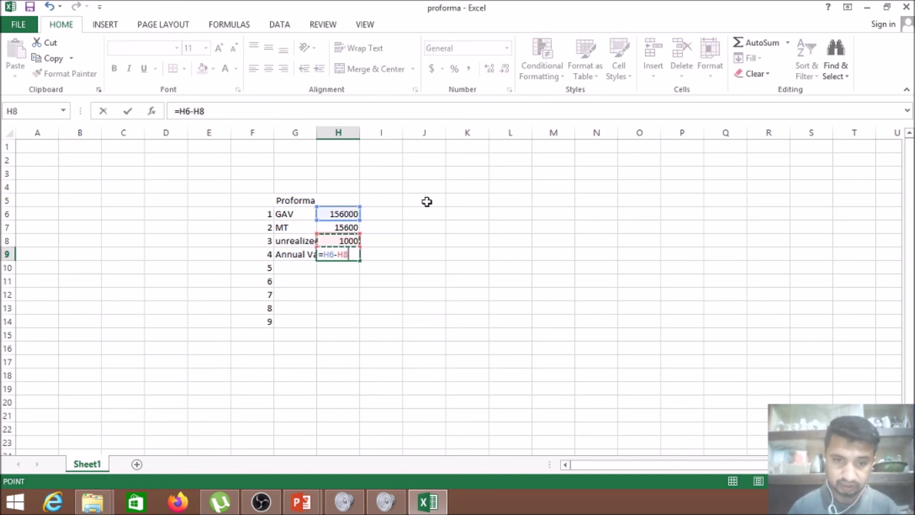
{"action": "type", "text": "-"}
{"action": "key", "text": "Up"}
{"action": "key", "text": "Up"}
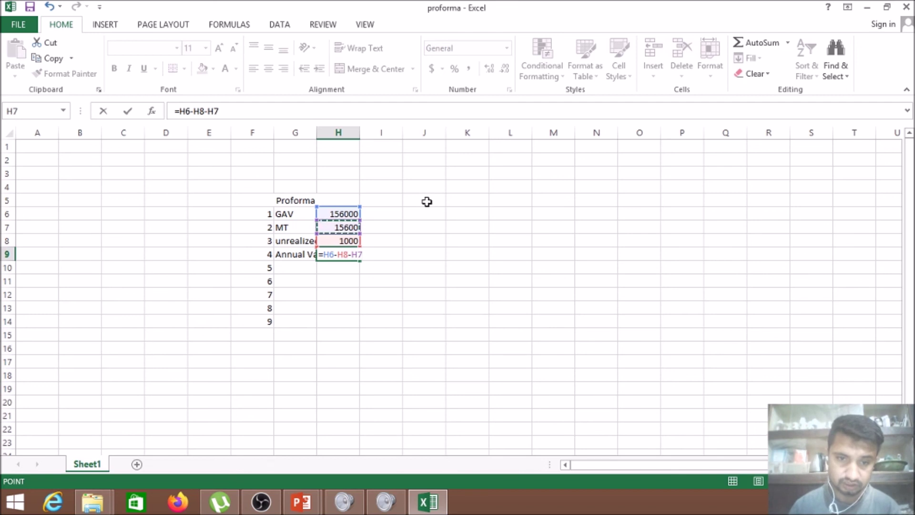
{"action": "key", "text": "Return"}
{"action": "key", "text": "Left"}
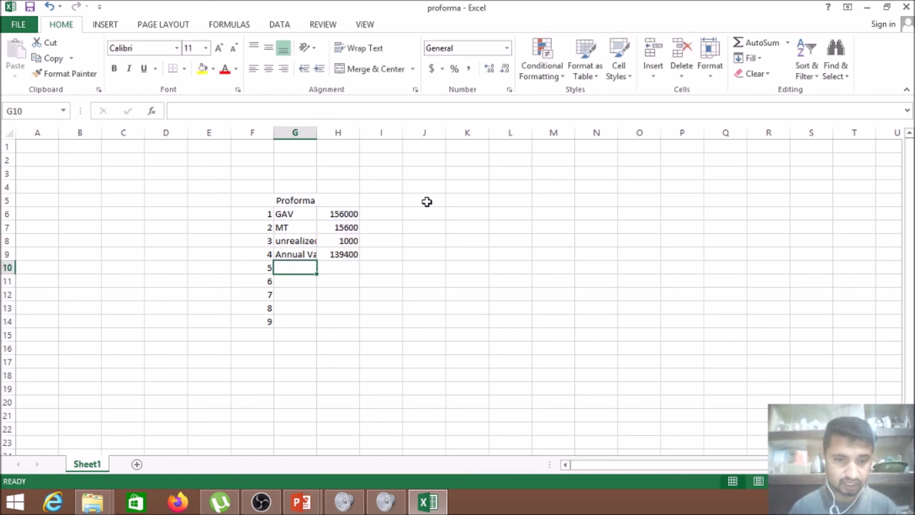
- Autofit column G to its labels and bold both the Annual Value label and its amount in row 9
{"action": "left_click_drag", "start_coordinate": [317, 130], "coordinate": [317, 130]}
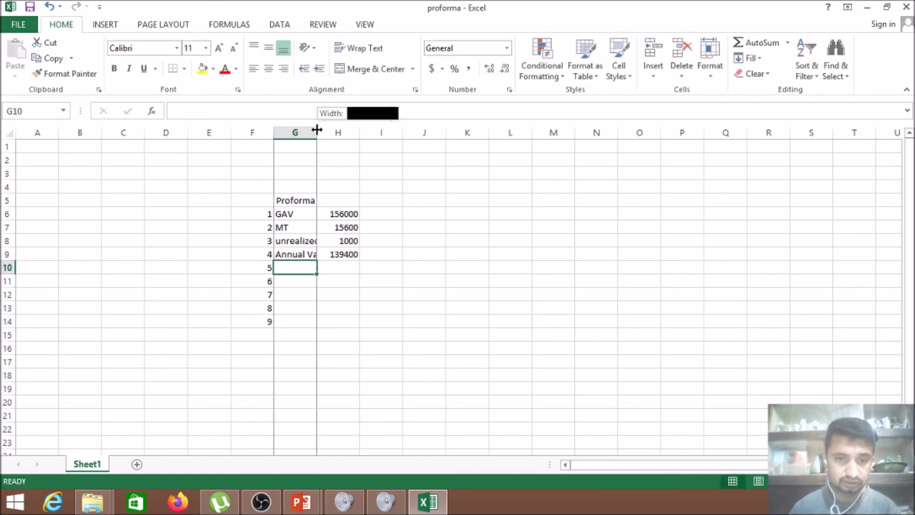
{"action": "double_click", "coordinate": [317, 130]}
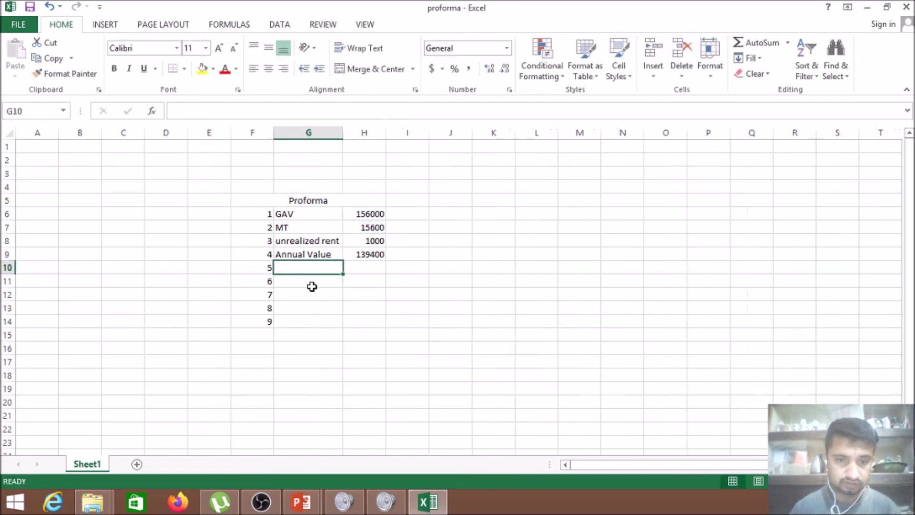
{"action": "left_click", "coordinate": [305, 253]}
{"action": "key", "text": "ctrl+b"}
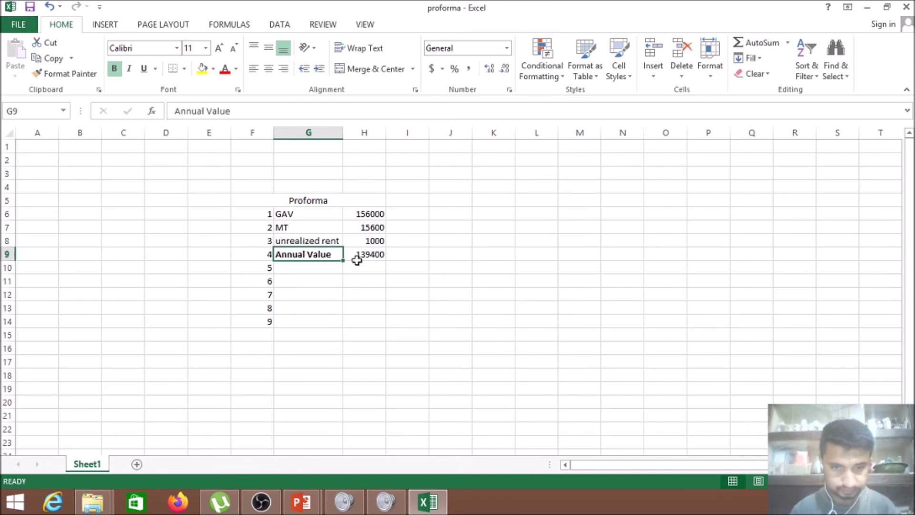
{"action": "left_click", "coordinate": [358, 255]}
{"action": "key", "text": "ctrl+b"}
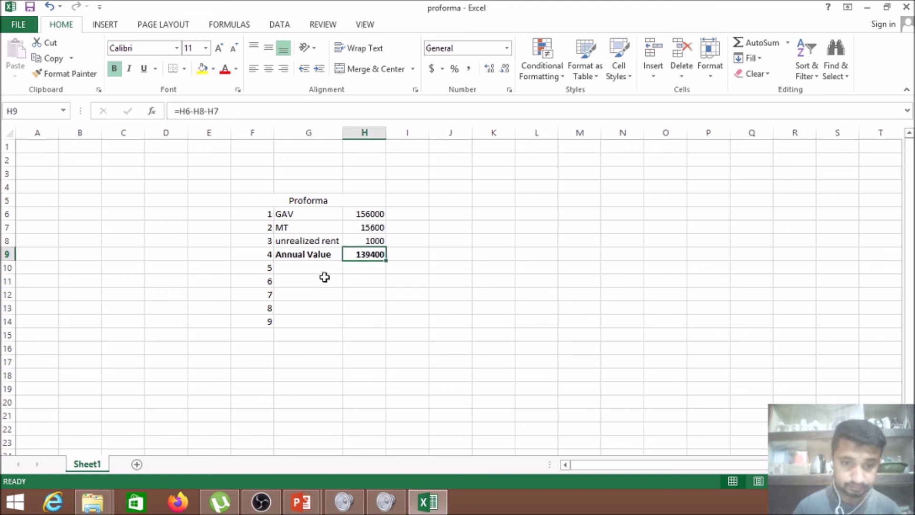
- Consult the Proforma slide in PowerPoint and label G10 "Standard tax" in the Excel sheet
{"action": "left_click", "coordinate": [295, 267]}
{"action": "key", "text": "alt+Tab"}
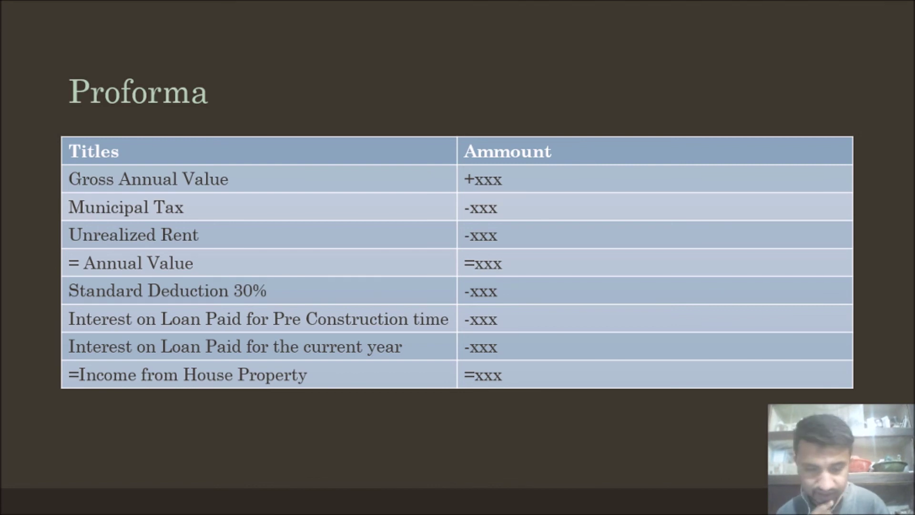
{"action": "key", "text": "Right"}
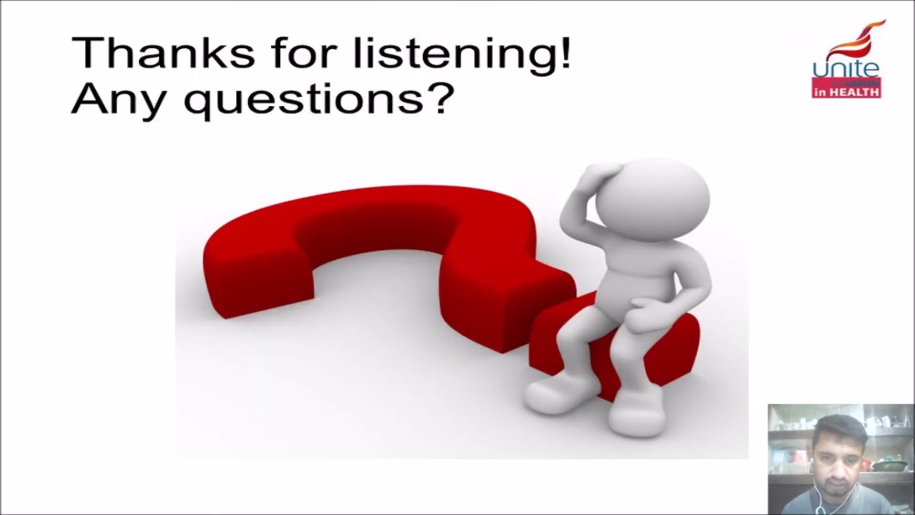
{"action": "key", "text": "Left"}
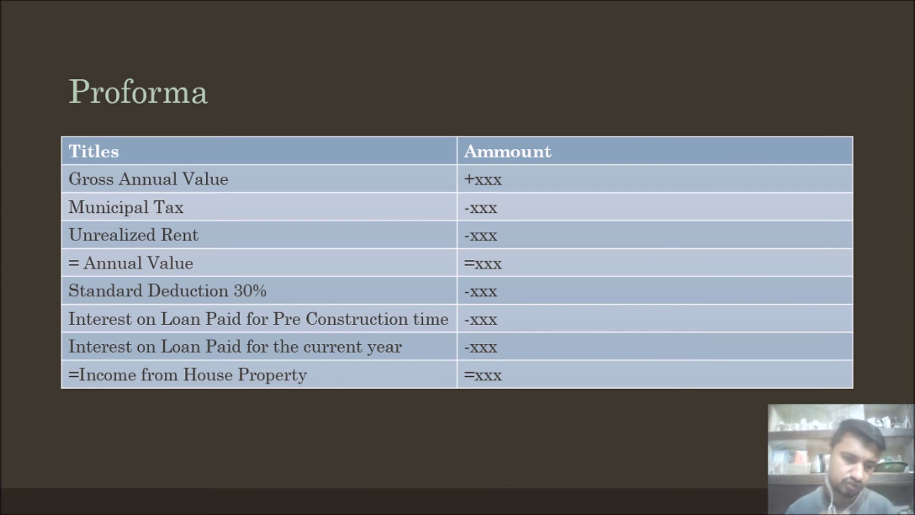
{"action": "key", "text": "alt+Tab"}
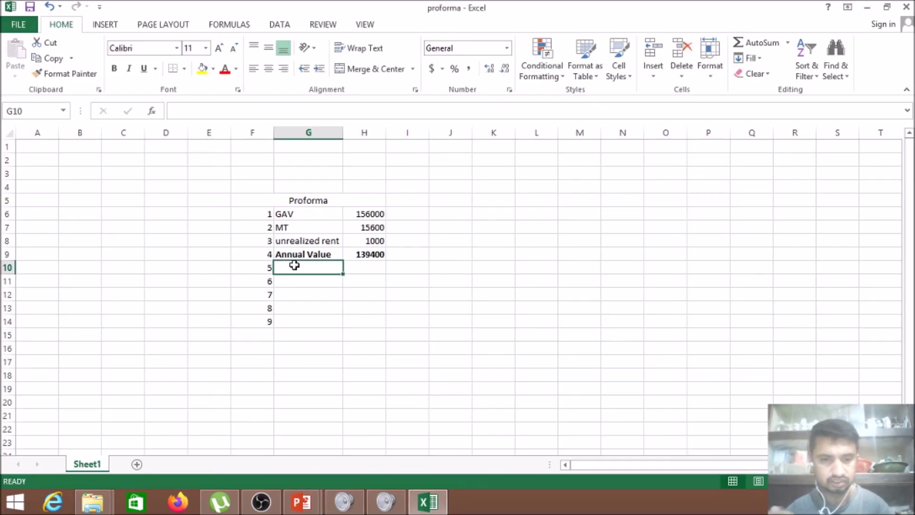
{"action": "type", "text": "S"}
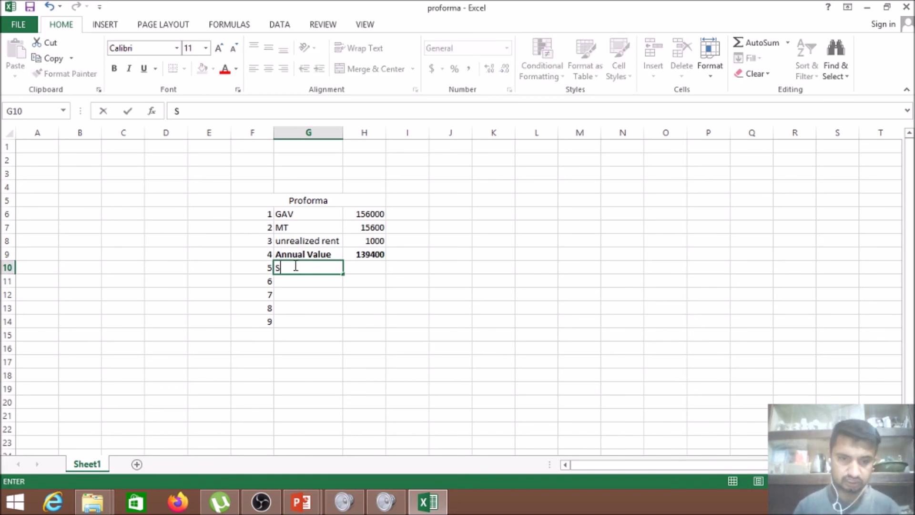
{"action": "type", "text": "tand"}
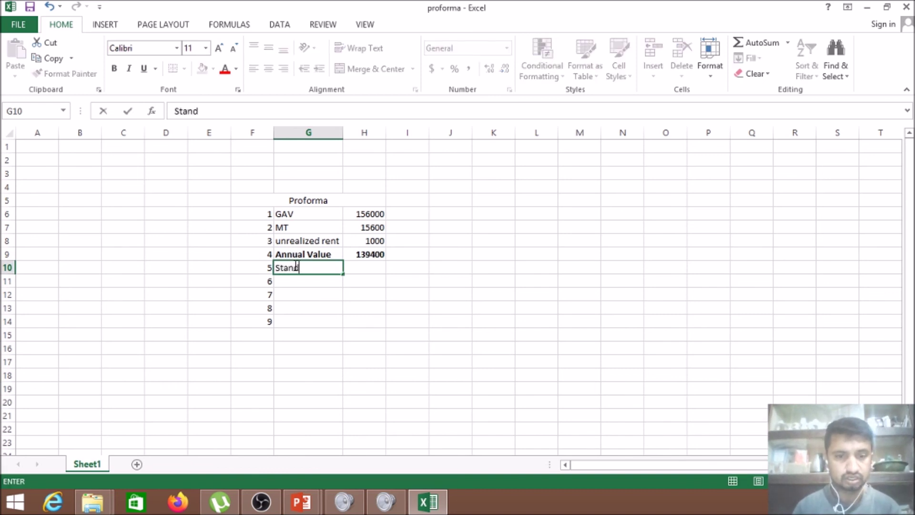
{"action": "type", "text": "ard tax"}
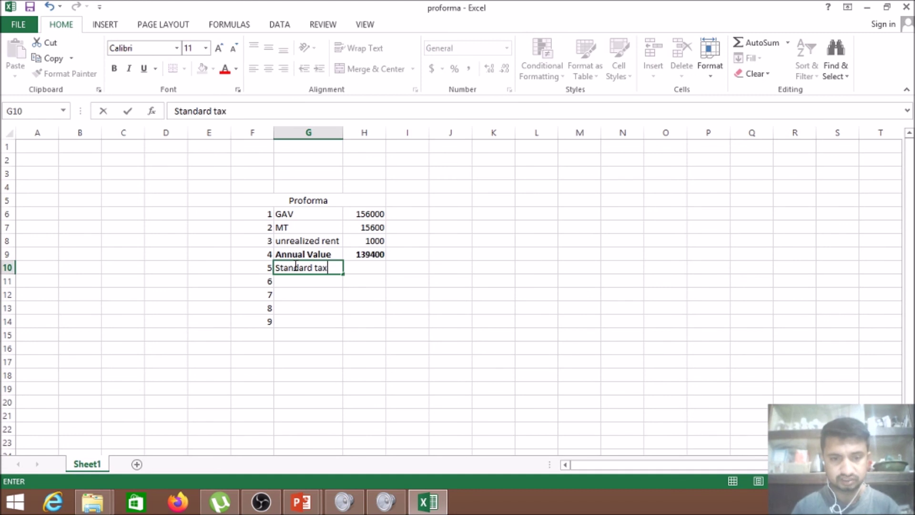
- Calculate the standard tax in H10 as 30% of the annual value with the formula =H9*30%
{"action": "key", "text": "Tab"}
{"action": "type", "text": "="}
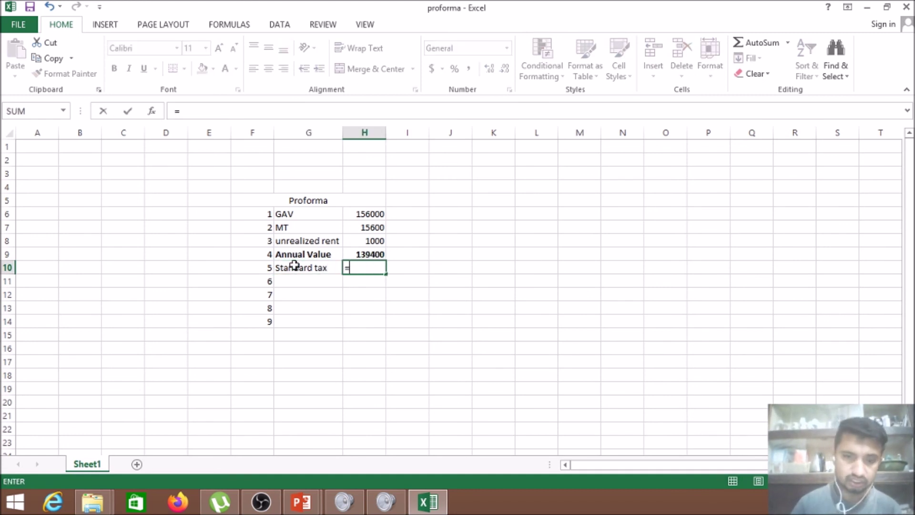
{"action": "key", "text": "Up"}
{"action": "type", "text": "*"}
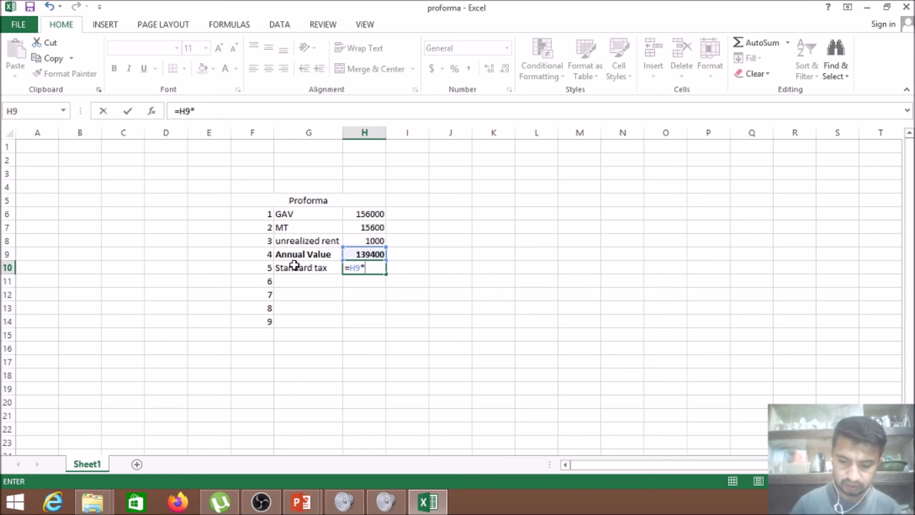
{"action": "type", "text": "30%"}
{"action": "key", "text": "Return"}
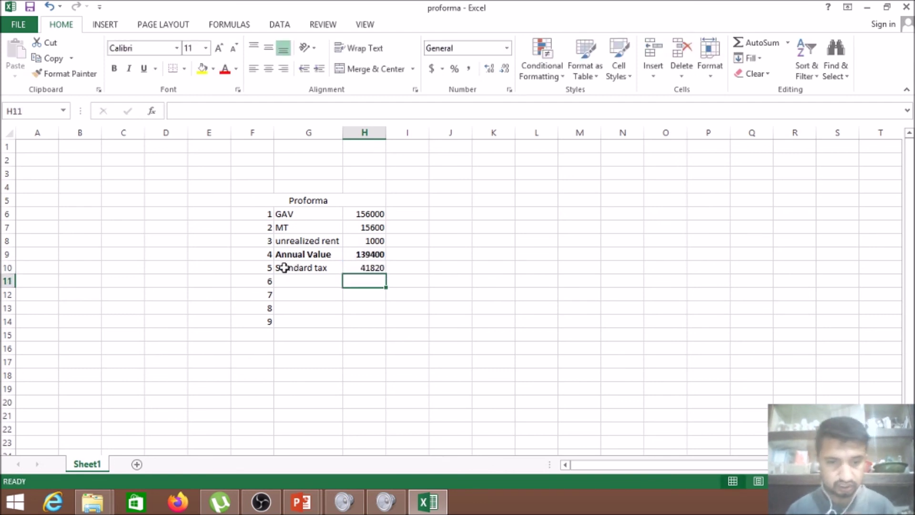
- Check the Proforma slide in PowerPoint and label G11 "Interest on construction time" in the Excel sheet
{"action": "left_click", "coordinate": [291, 286]}
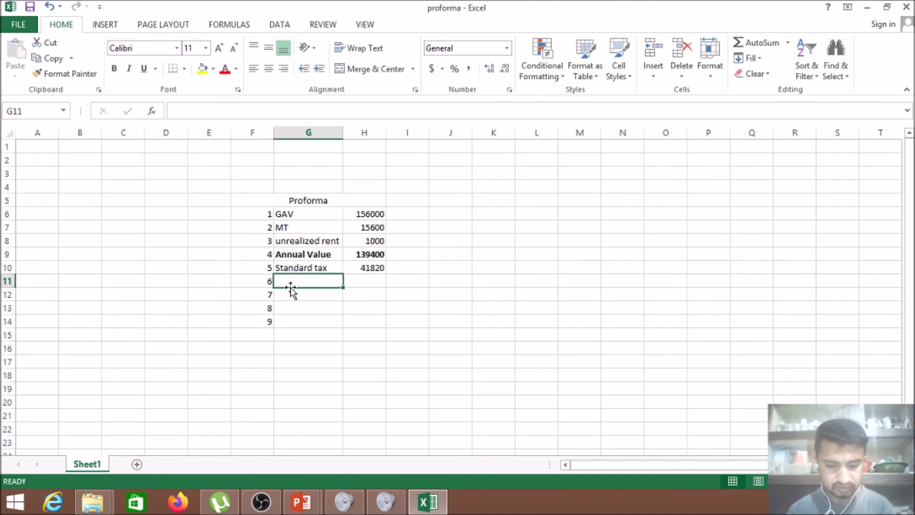
{"action": "key", "text": "alt+Tab"}
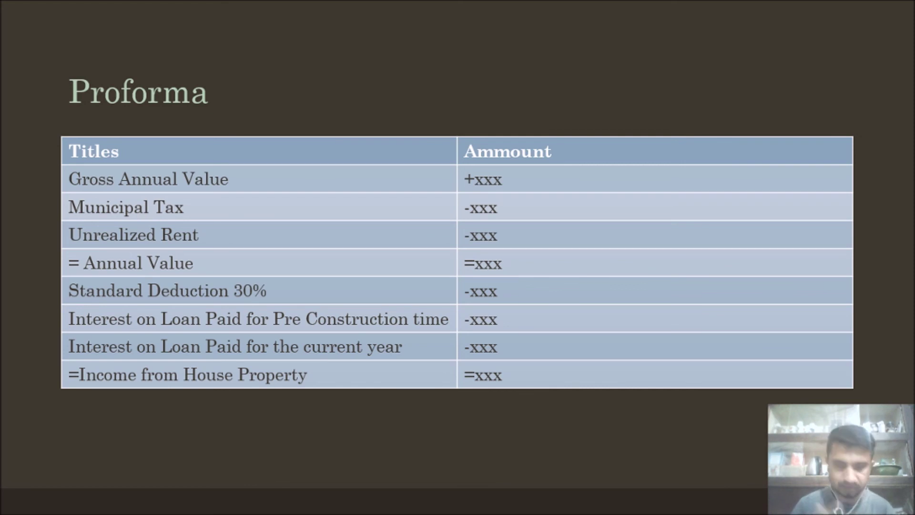
{"action": "key", "text": "alt+Tab"}
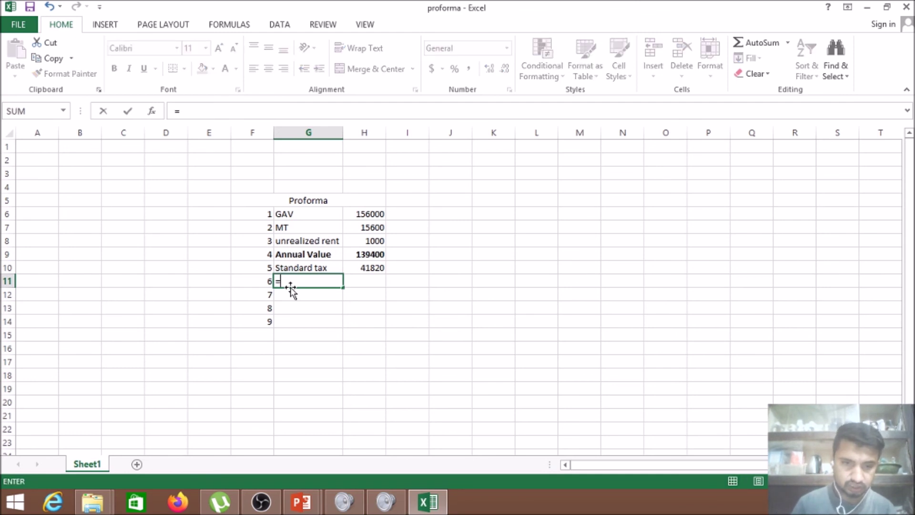
{"action": "type", "text": "I"}
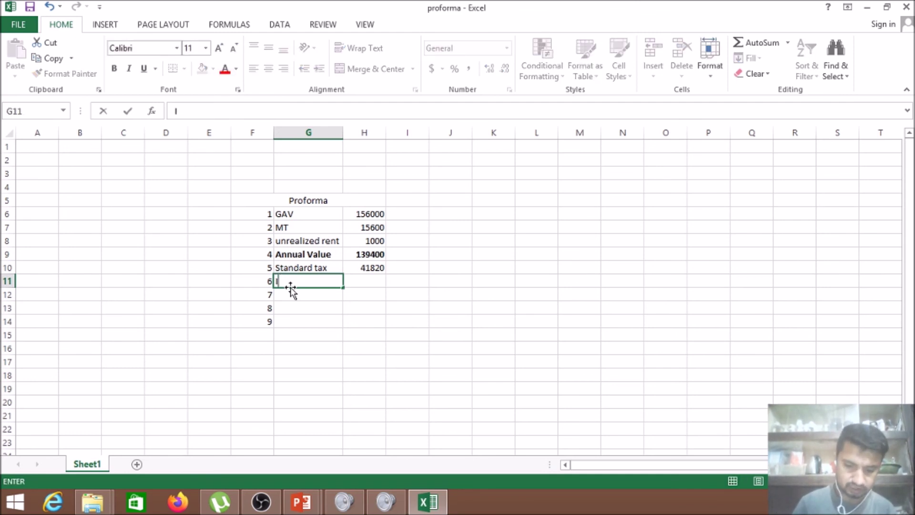
{"action": "type", "text": "nterest"}
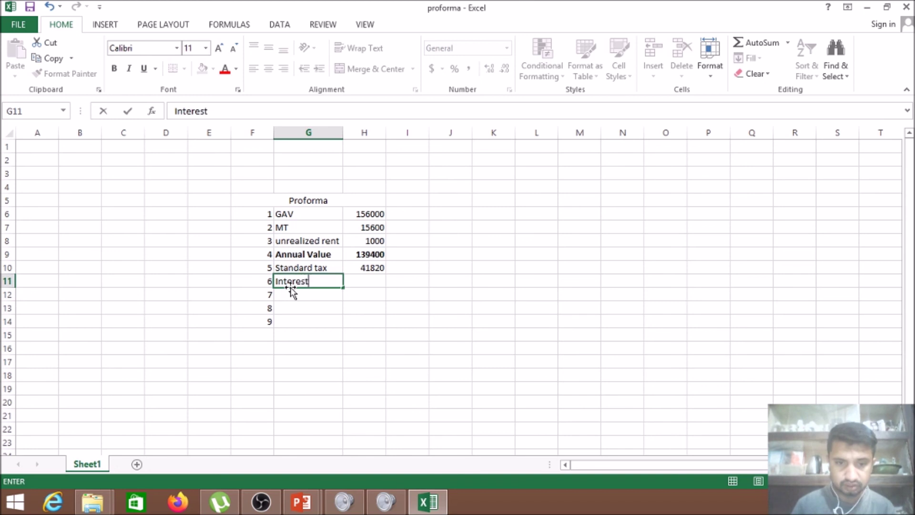
{"action": "type", "text": " on cont"}
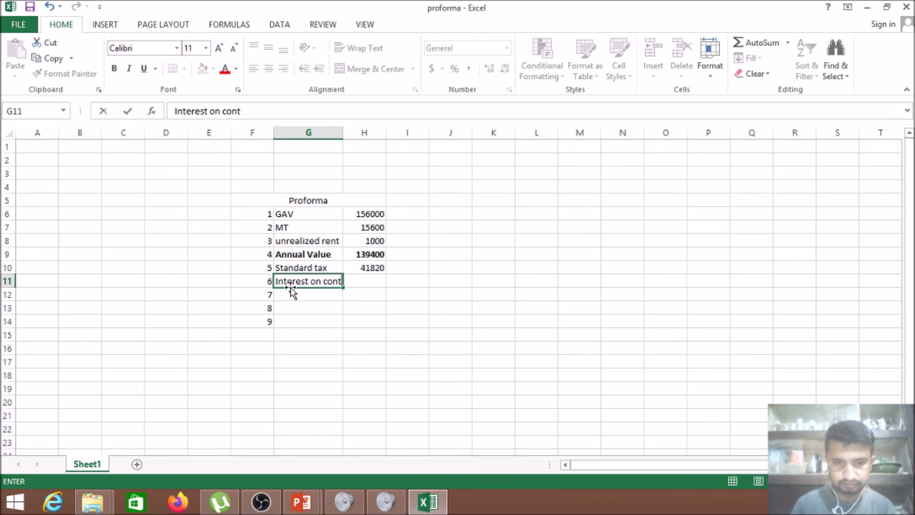
{"action": "key", "text": "BackSpace"}
{"action": "type", "text": "s"}
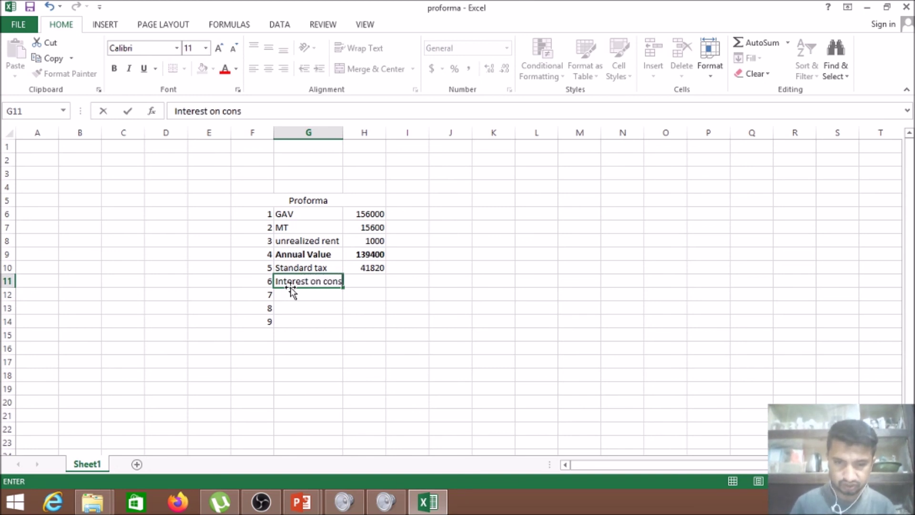
{"action": "type", "text": "tructi"}
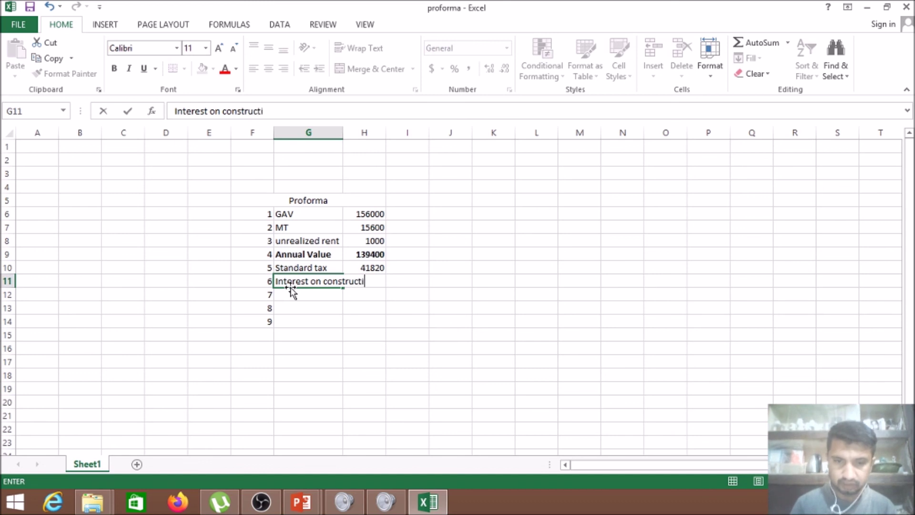
{"action": "type", "text": "on time"}
{"action": "key", "text": "Return"}
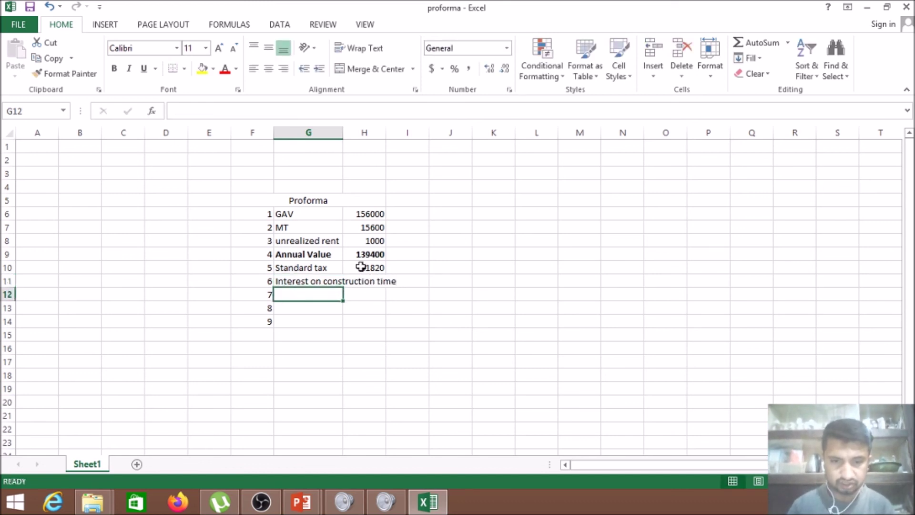
- Enter =12000 in H11 as the amount of interest on construction time
{"action": "left_click", "coordinate": [357, 283]}
{"action": "type", "text": "="}
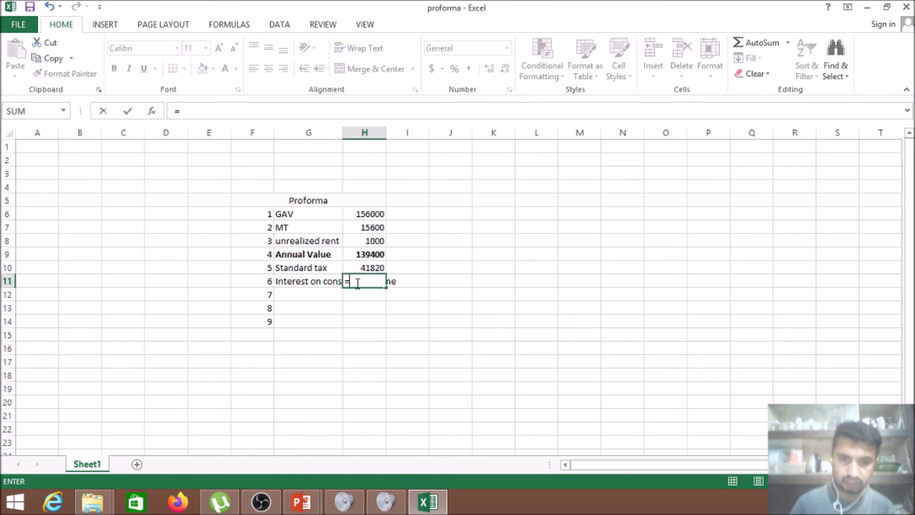
{"action": "type", "text": "12000"}
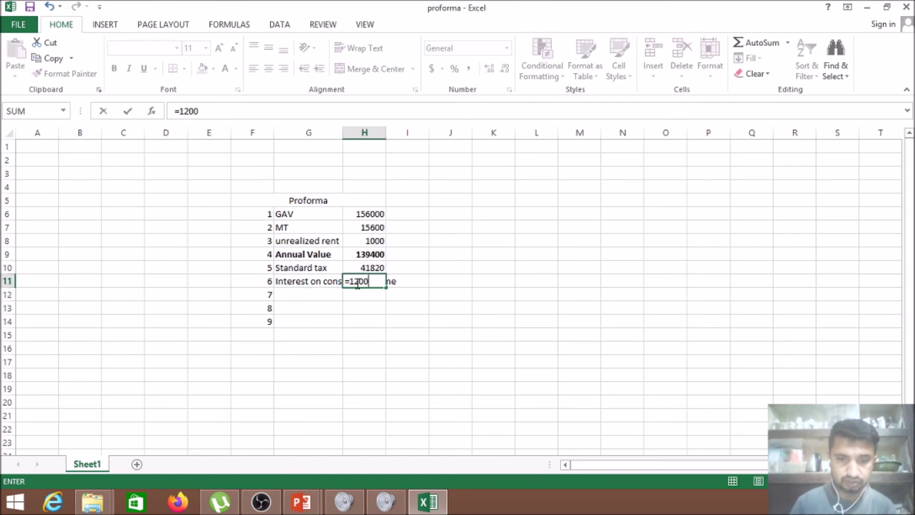
{"action": "key", "text": "BackSpace"}
{"action": "key", "text": "BackSpace"}
{"action": "type", "text": "00"}
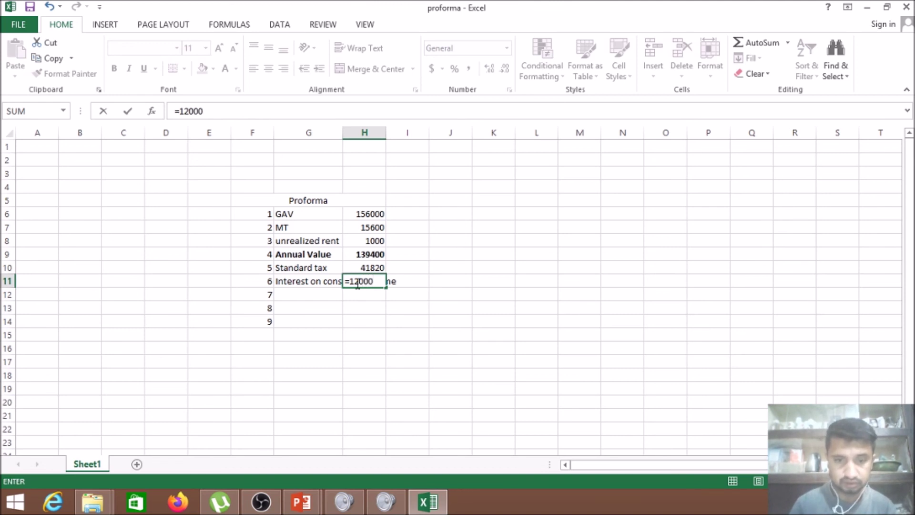
{"action": "key", "text": "Return"}
{"action": "key", "text": "Left"}
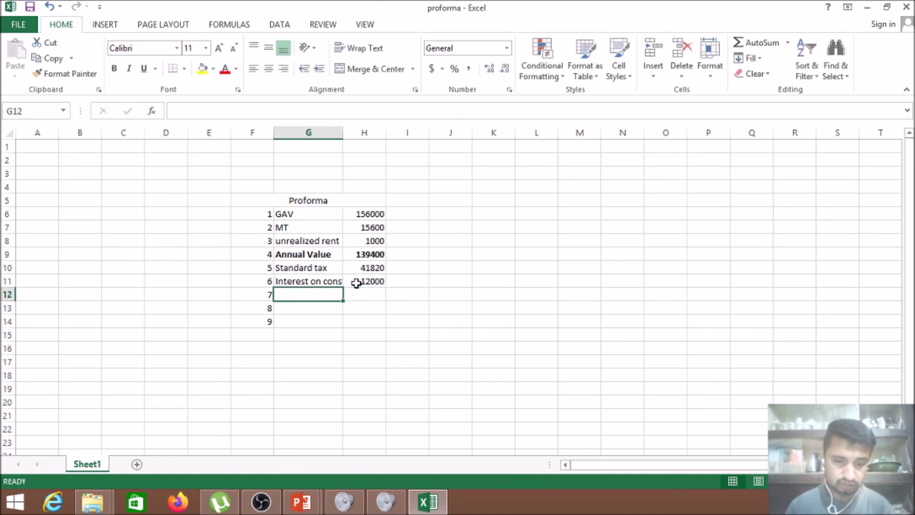
- Check the Proforma slide in PowerPoint and label G12 "Interest on current time" in the Excel sheet
{"action": "key", "text": "alt+Tab"}
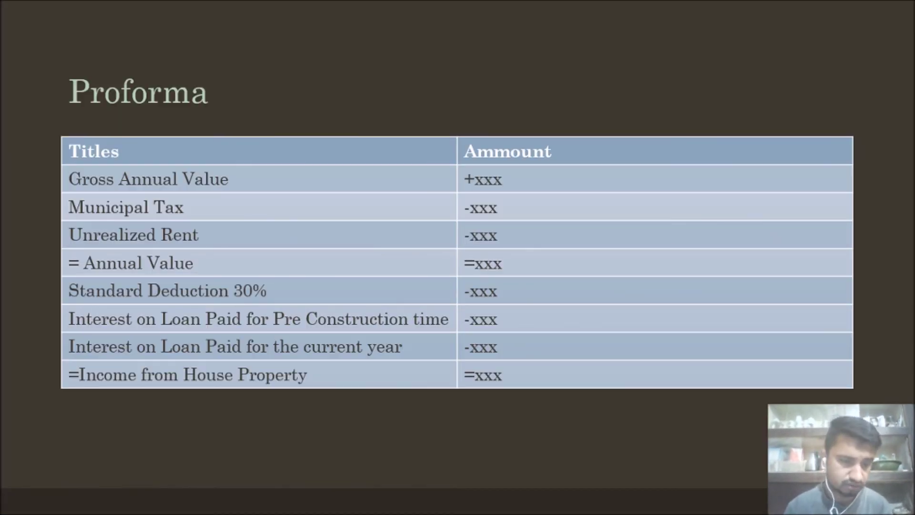
{"action": "key", "text": "alt+Tab"}
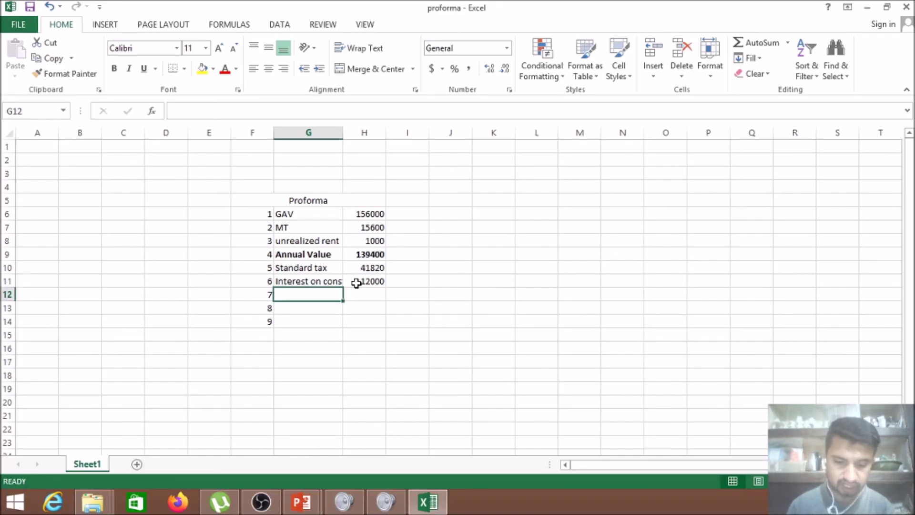
{"action": "type", "text": "Interest"}
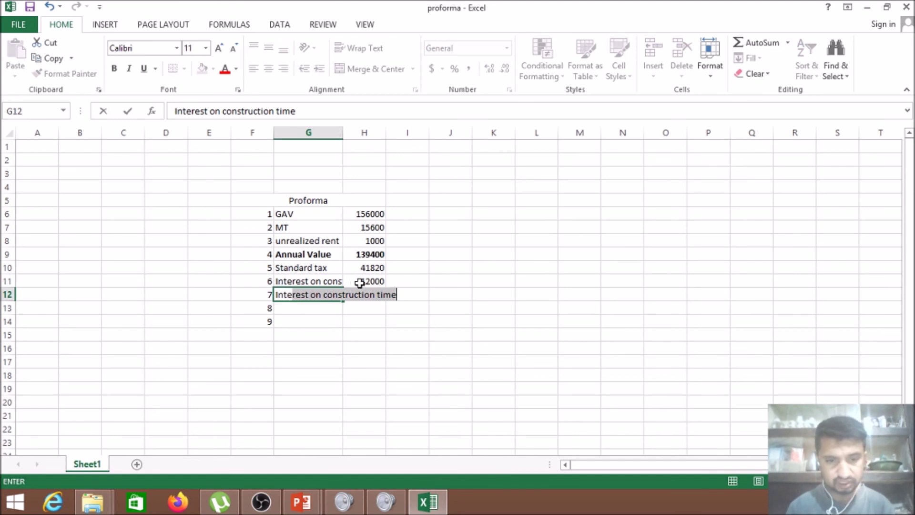
{"action": "type", "text": " on curr"}
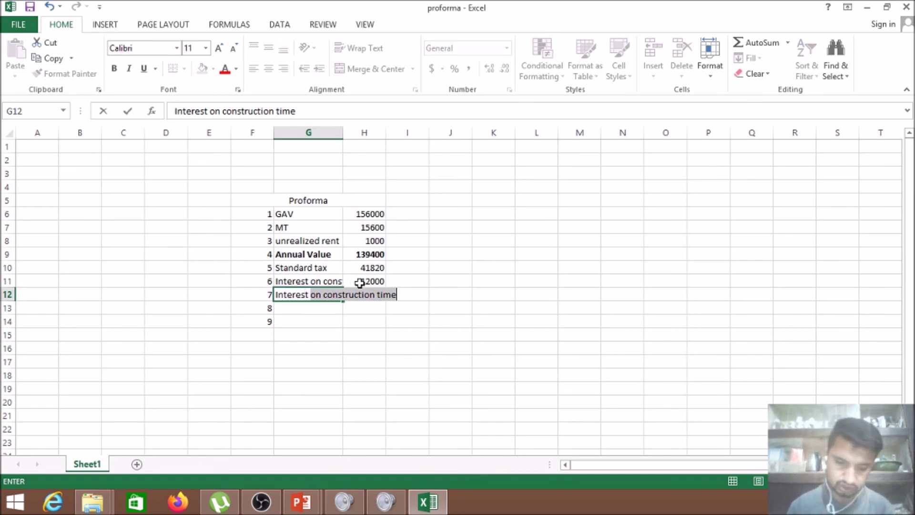
{"action": "type", "text": "e"}
{"action": "key", "text": "BackSpace"}
{"action": "key", "text": "BackSpace"}
{"action": "type", "text": "urrent time"}
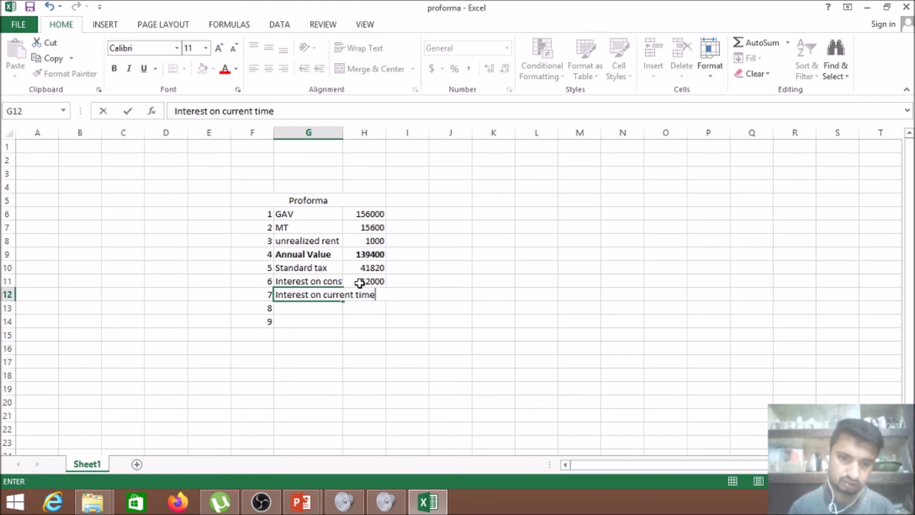
- Enter 12000 in H12 as the amount of interest on current time
{"action": "key", "text": "Tab"}
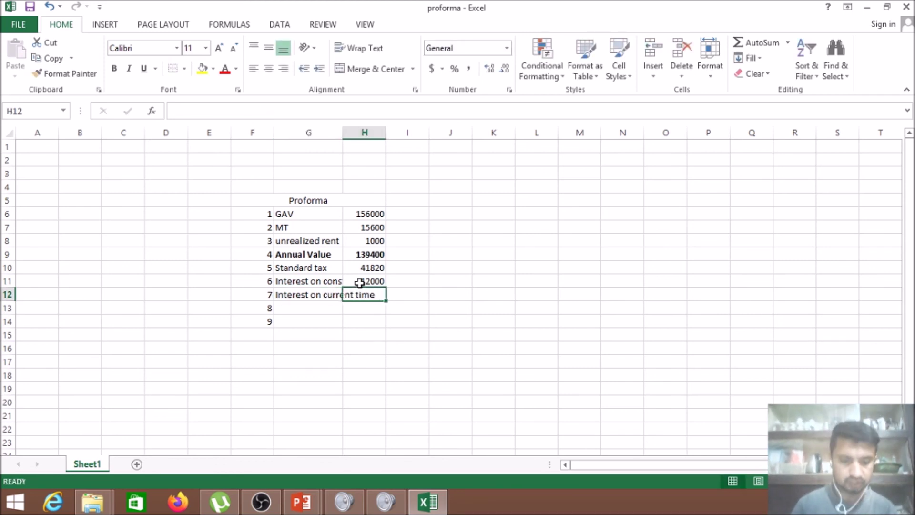
{"action": "type", "text": "12000"}
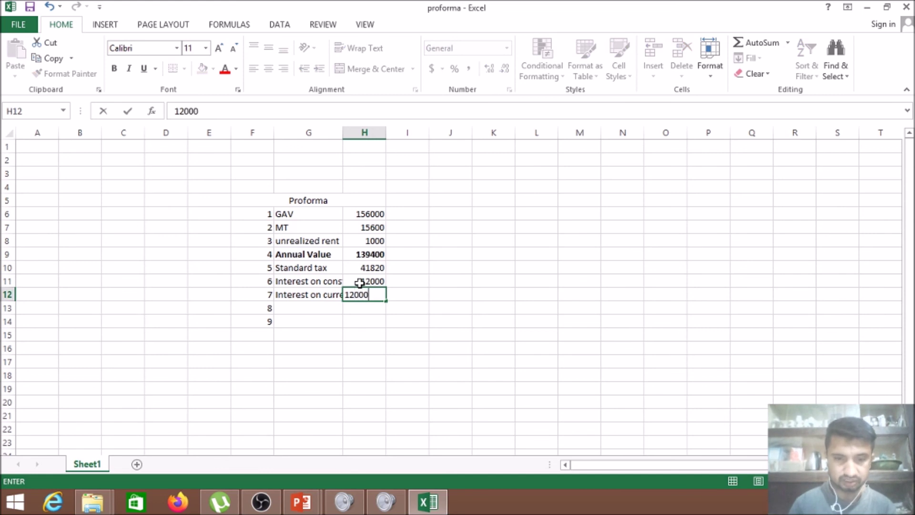
{"action": "key", "text": "Return"}
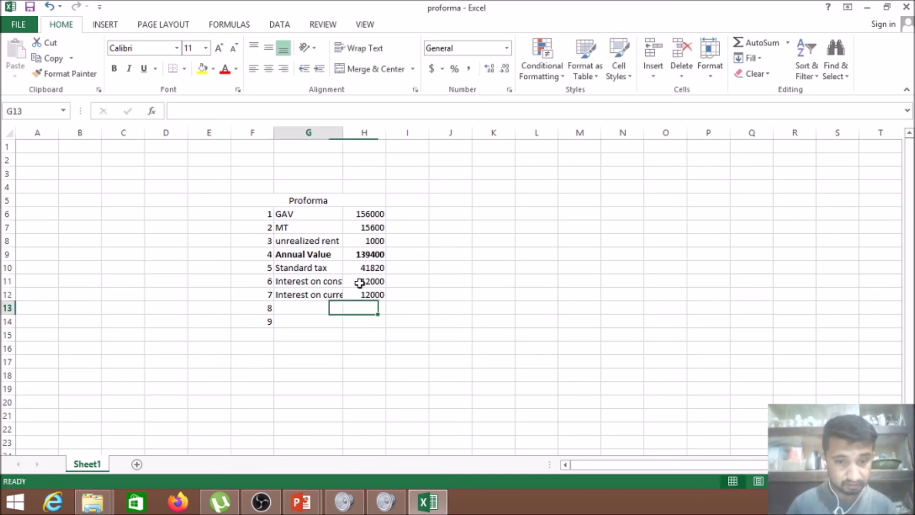
- Consult the Proforma slide in PowerPoint and label G13 "Income from property" in the Excel sheet
{"action": "key", "text": "alt+Tab"}
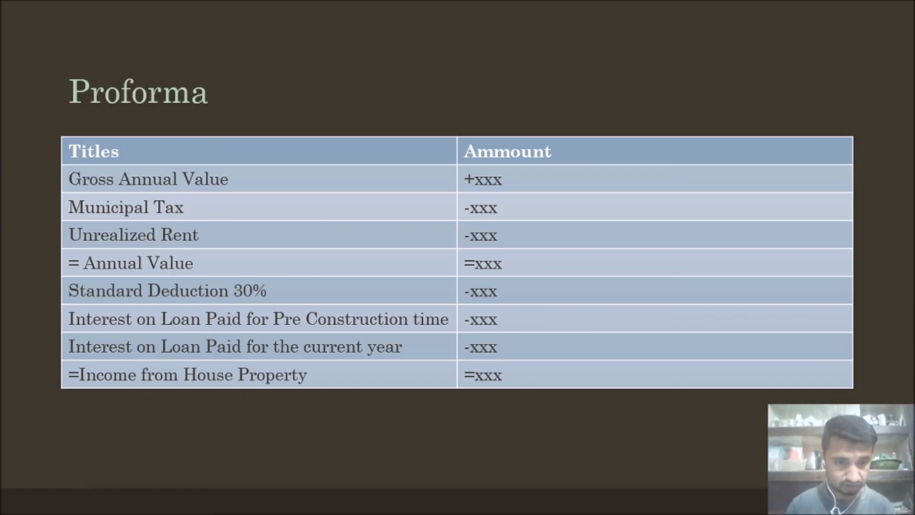
{"action": "key", "text": "alt+Tab"}
{"action": "type", "text": "Incomr"}
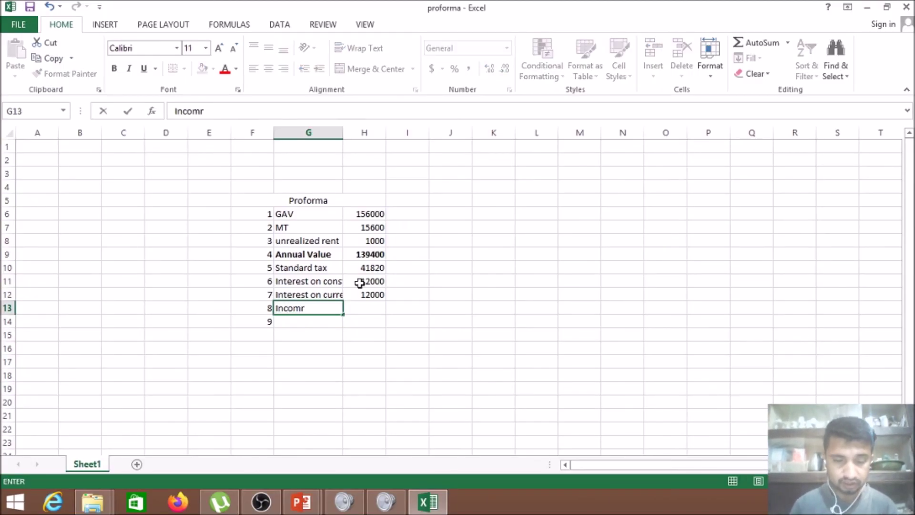
{"action": "key", "text": "BackSpace"}
{"action": "type", "text": "e f"}
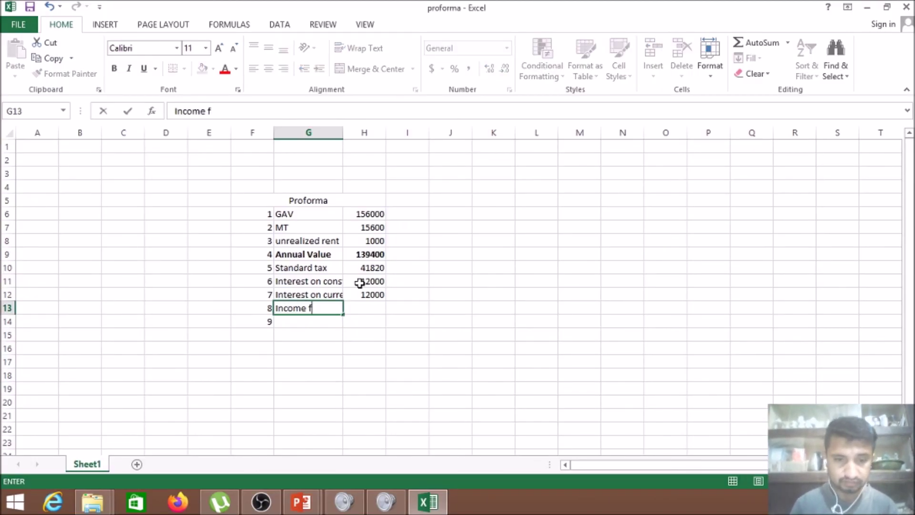
{"action": "type", "text": "rom property"}
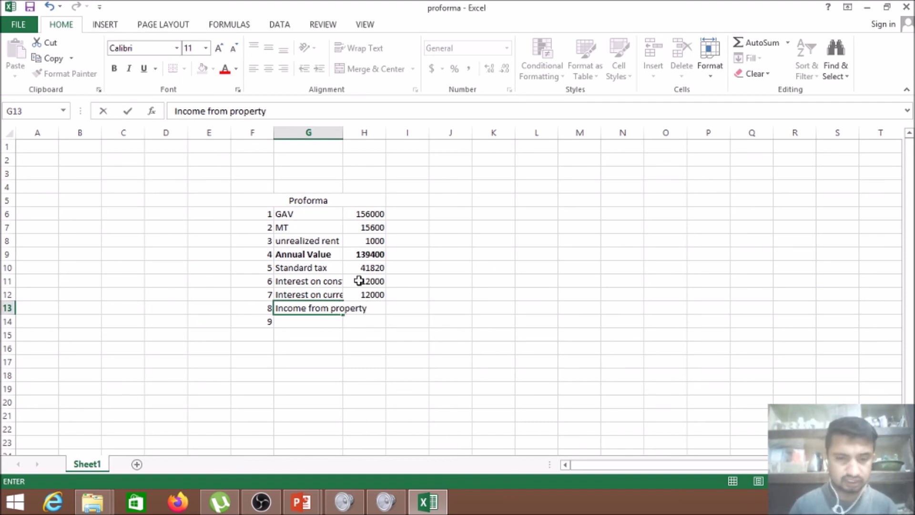
- Calculate the income from property in H13 by subtracting the three deductions from the annual value with the formula =H9-H12-H11-H10
{"action": "key", "text": "Tab"}
{"action": "type", "text": "="}
{"action": "key", "text": "Up"}
{"action": "key", "text": "Up"}
{"action": "key", "text": "Up"}
{"action": "key", "text": "Up"}
{"action": "type", "text": "-"}
{"action": "key", "text": "Up"}
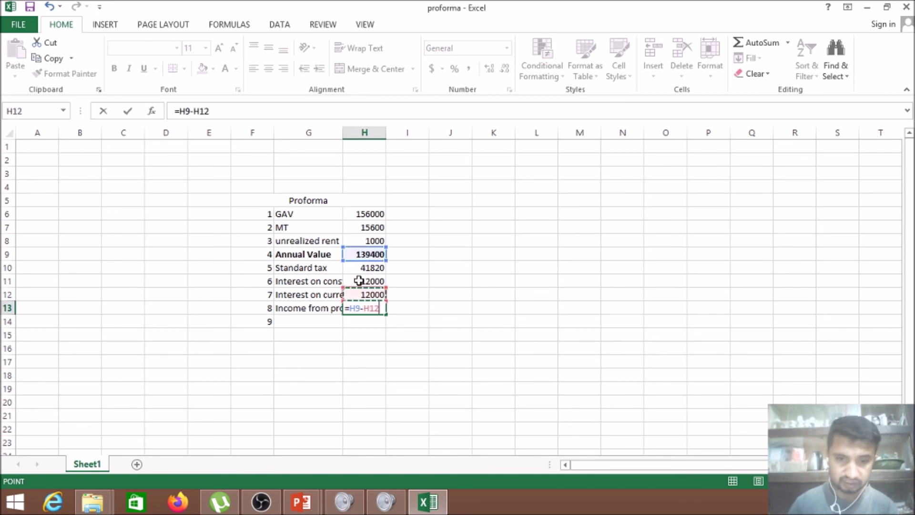
{"action": "type", "text": "-"}
{"action": "key", "text": "Up"}
{"action": "key", "text": "Up"}
{"action": "type", "text": "-"}
{"action": "key", "text": "Up"}
{"action": "key", "text": "Up"}
{"action": "key", "text": "Up"}
{"action": "key", "text": "Return"}
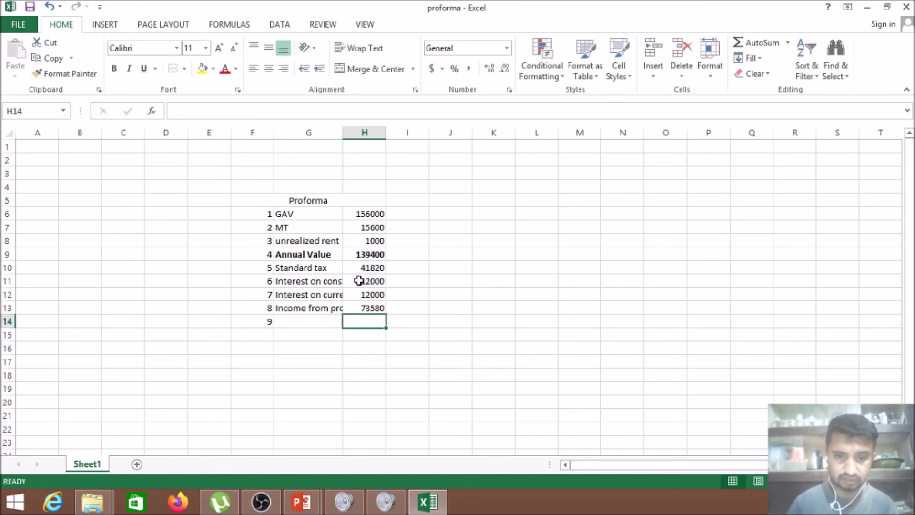
- Make the income from property row F13:H13 bold and auto-fit column G to its longest label
{"action": "key", "text": "Up"}
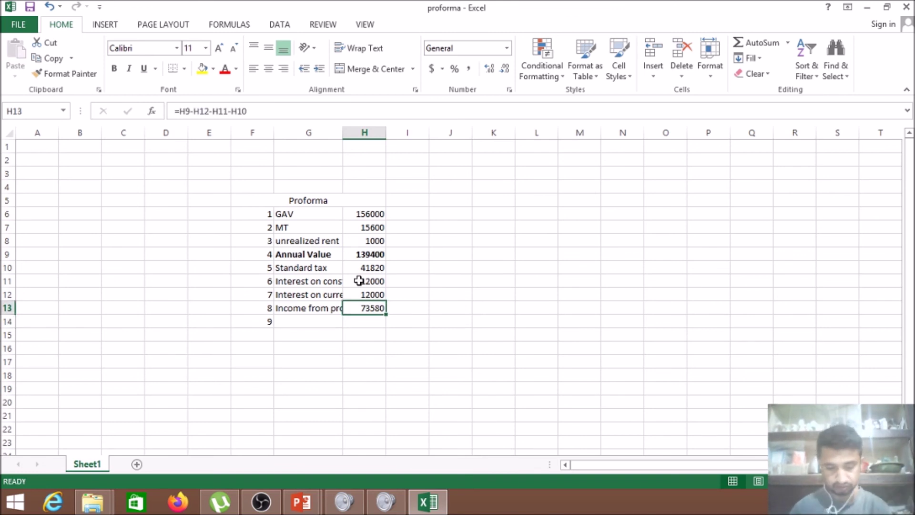
{"action": "key", "text": "shift+Left"}
{"action": "key", "text": "shift+Left"}
{"action": "key", "text": "ctrl+b"}
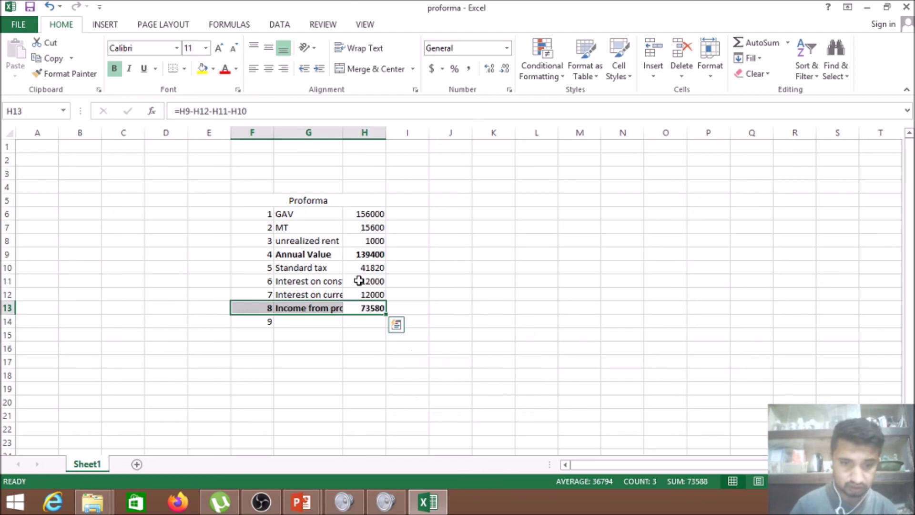
{"action": "key", "text": "Down"}
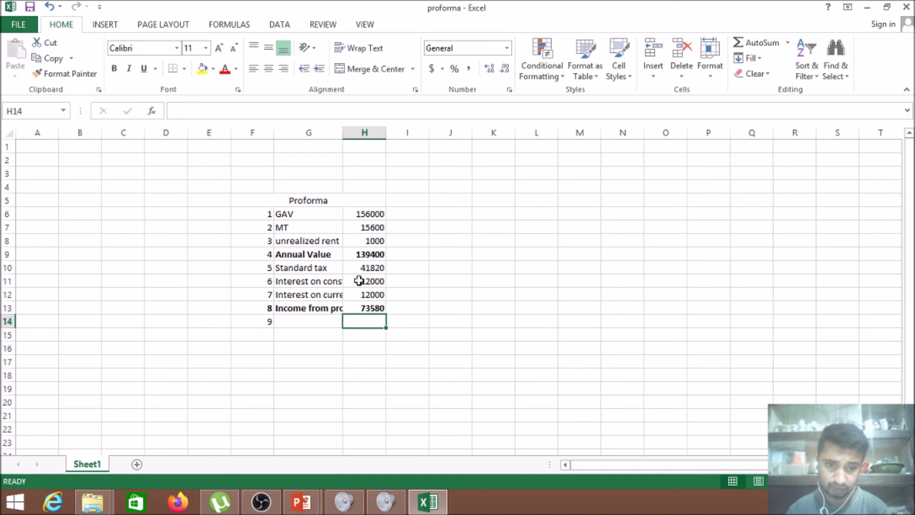
{"action": "left_click_drag", "start_coordinate": [340, 135], "coordinate": [339, 136]}
{"action": "double_click", "coordinate": [339, 136]}
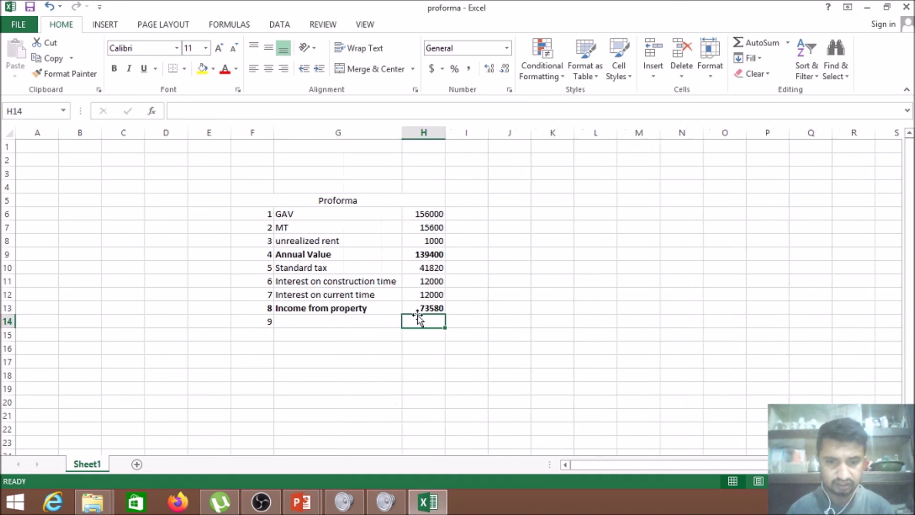
- Apply a thick box border around the whole proforma table, F5:H13
{"action": "left_click_drag", "start_coordinate": [269, 201], "coordinate": [385, 305]}
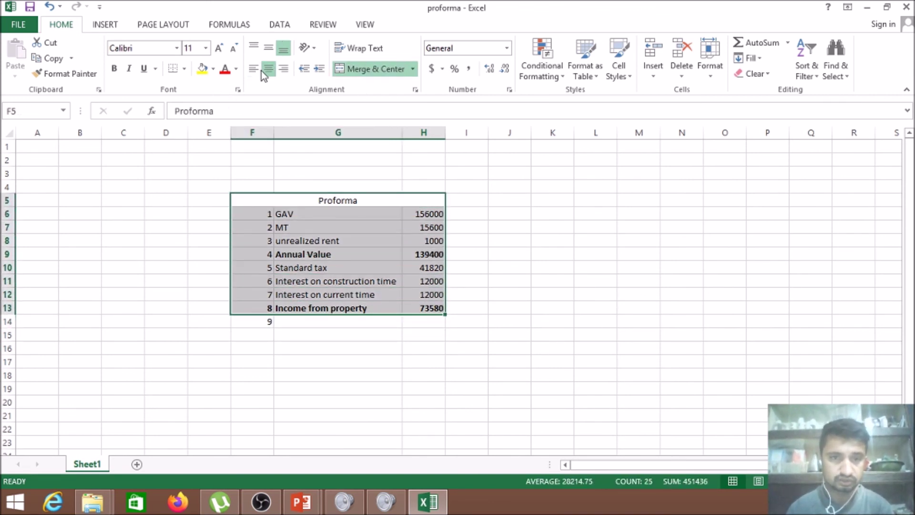
{"action": "left_click", "coordinate": [185, 69]}
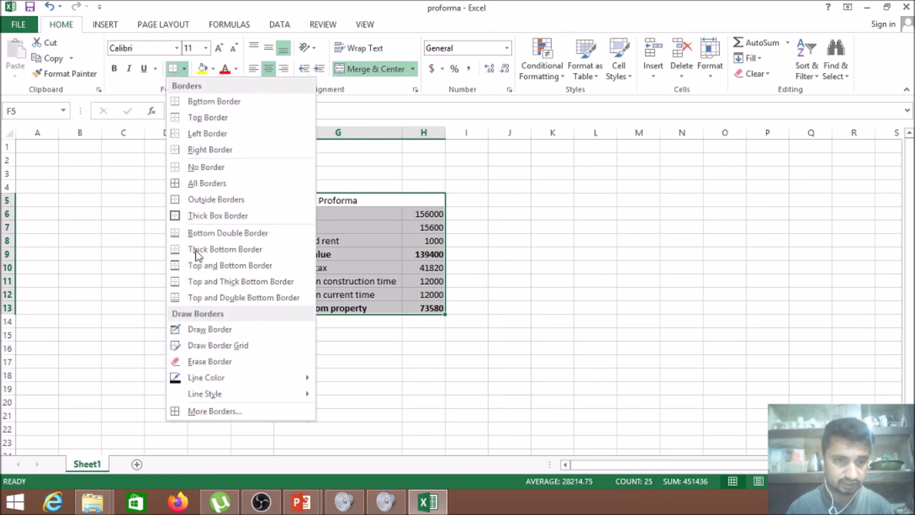
{"action": "left_click", "coordinate": [195, 217]}
{"action": "left_click", "coordinate": [326, 264]}
- Outline the label cells G6:G13 with the same thick box border
{"action": "left_click_drag", "start_coordinate": [259, 214], "coordinate": [335, 309]}
{"action": "left_click", "coordinate": [297, 216]}
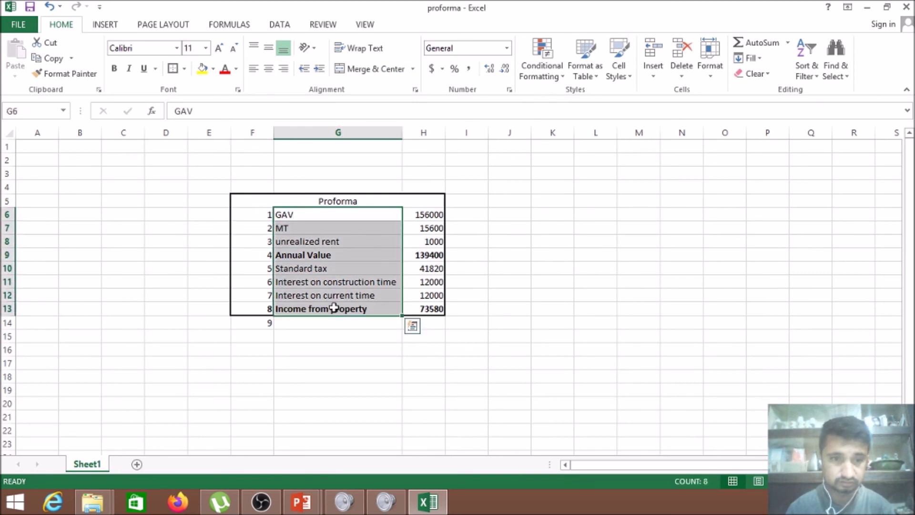
{"action": "left_click", "coordinate": [173, 70]}
{"action": "left_click", "coordinate": [177, 233]}
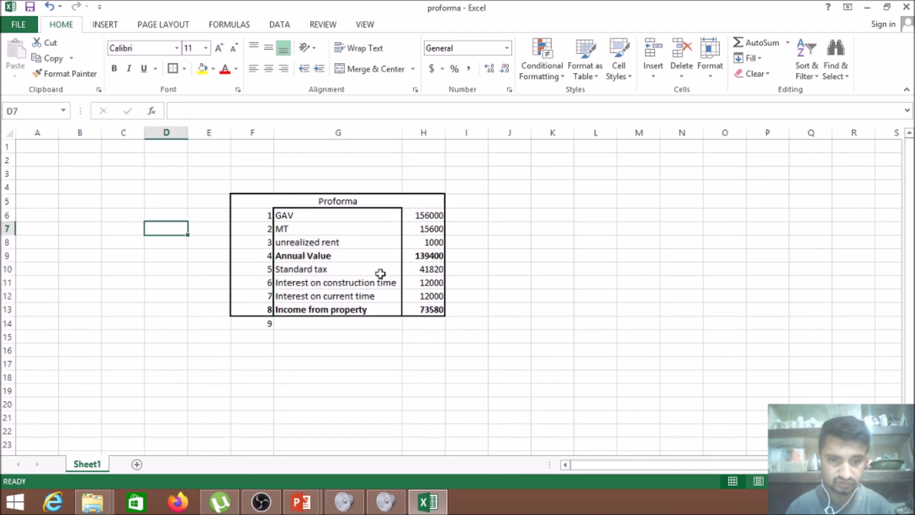
- Outline the merged "Proforma" title cell in row 5 with the thick box border
{"action": "left_click_drag", "start_coordinate": [253, 213], "coordinate": [408, 199]}
{"action": "left_click", "coordinate": [408, 198]}
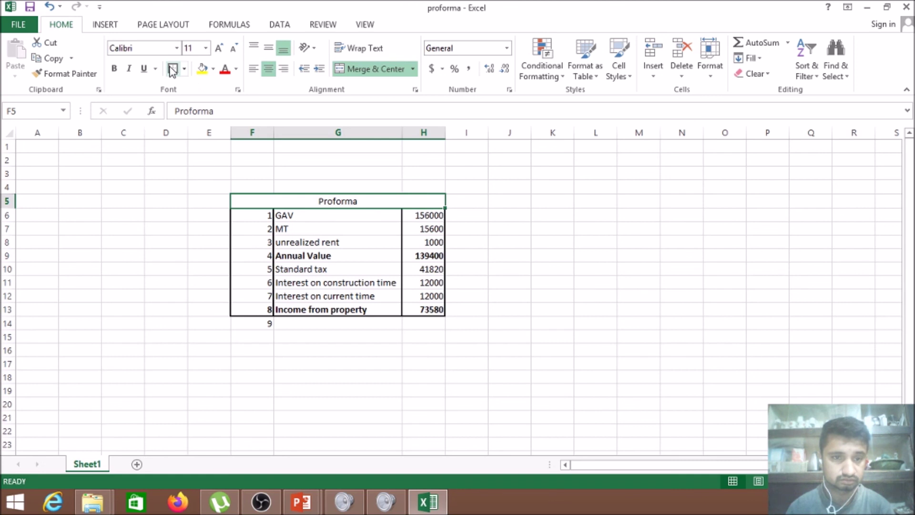
{"action": "left_click", "coordinate": [179, 257]}
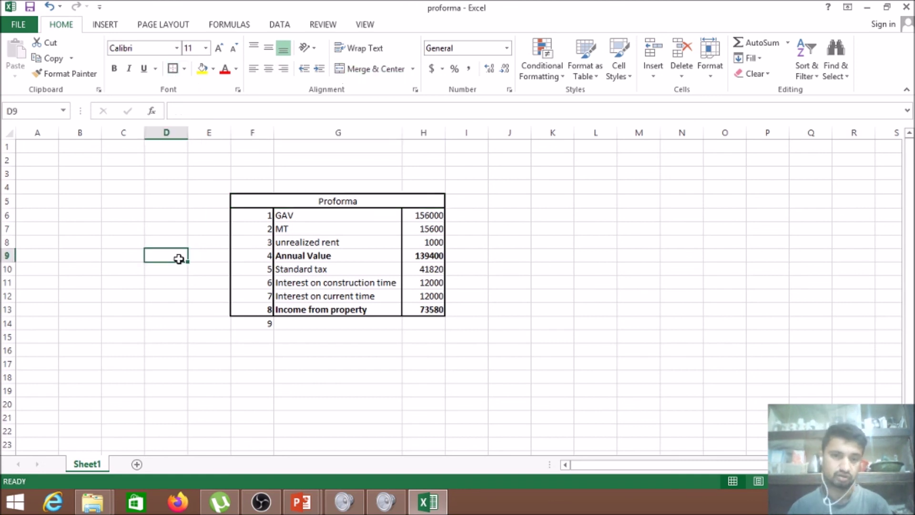
- Switch to the PowerPoint slide show and advance from the Proforma slide to the closing slide
{"action": "key", "text": "alt+Tab"}
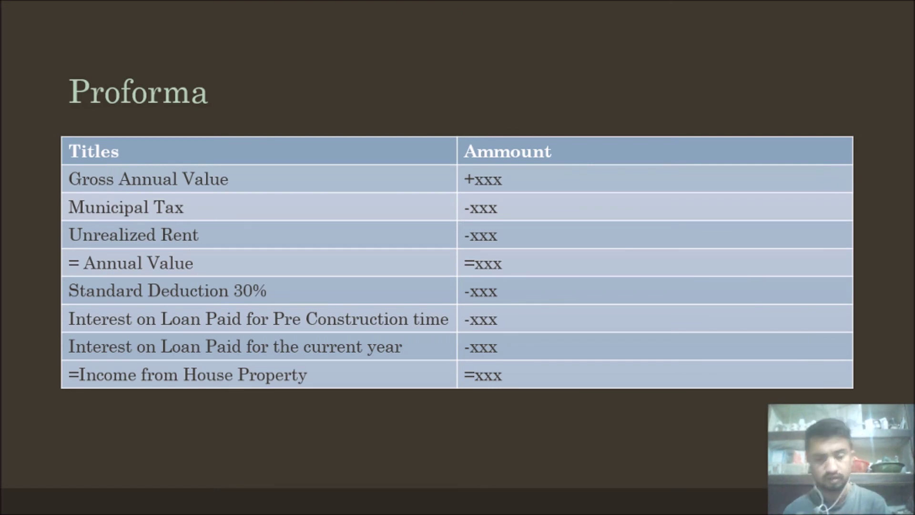
{"action": "key", "text": "Right"}
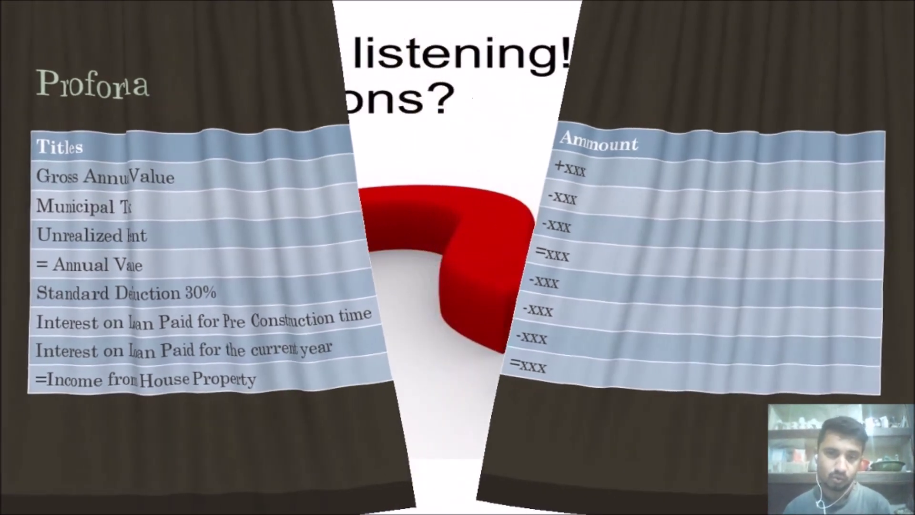